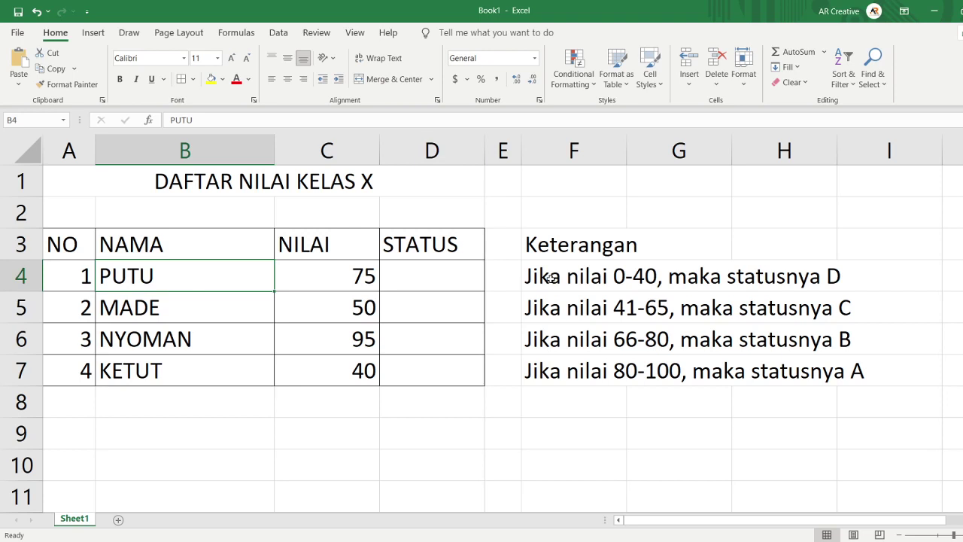
Step: Examine the grading rules in F4:F7 and the NO, NAMA, NILAI and STATUS columns of the grade table
drag(540, 276, 549, 360)
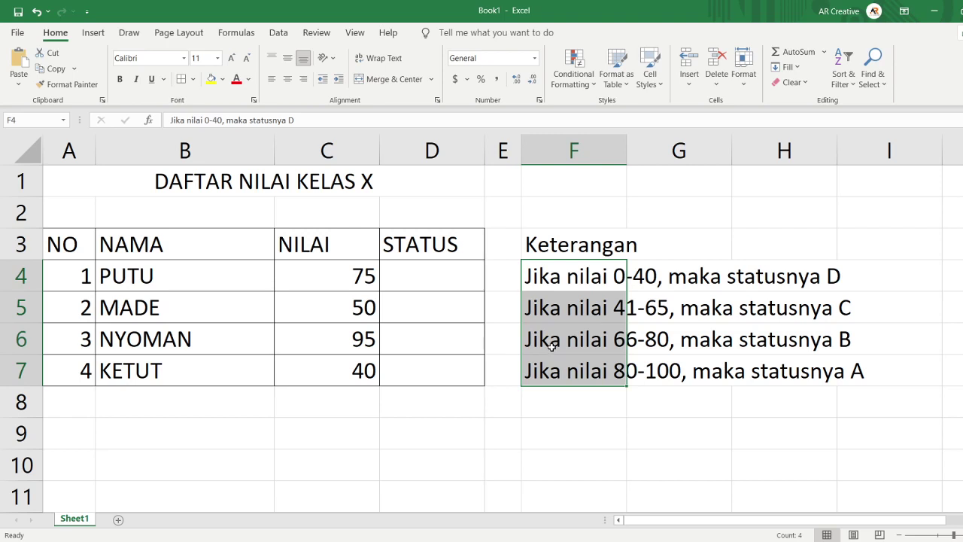
drag(559, 271, 559, 362)
drag(76, 272, 82, 370)
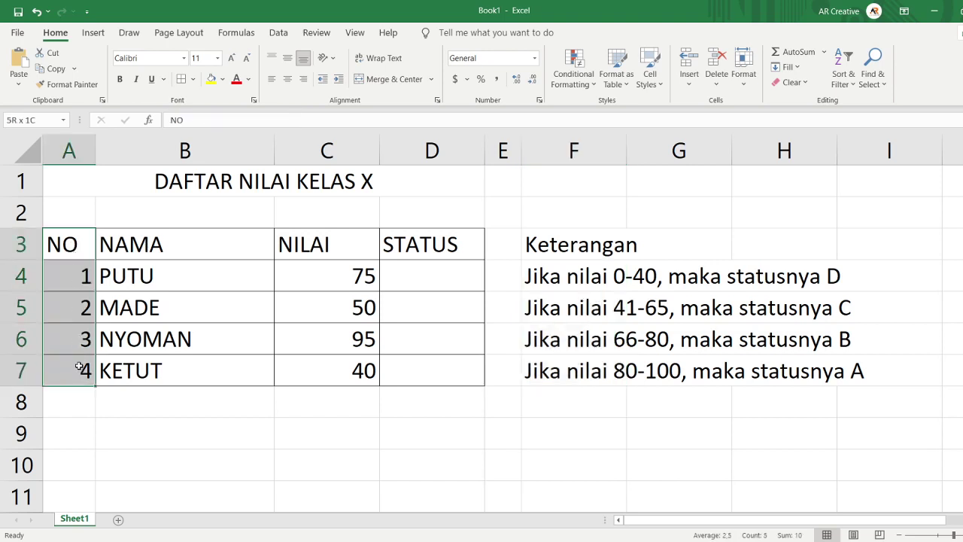
drag(158, 246, 176, 368)
drag(313, 238, 332, 366)
drag(436, 243, 439, 359)
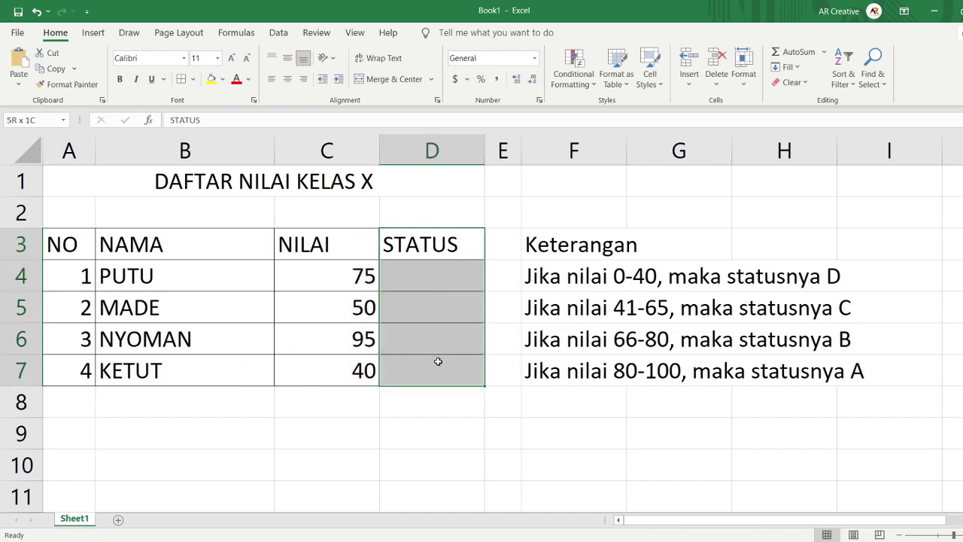
click(411, 269)
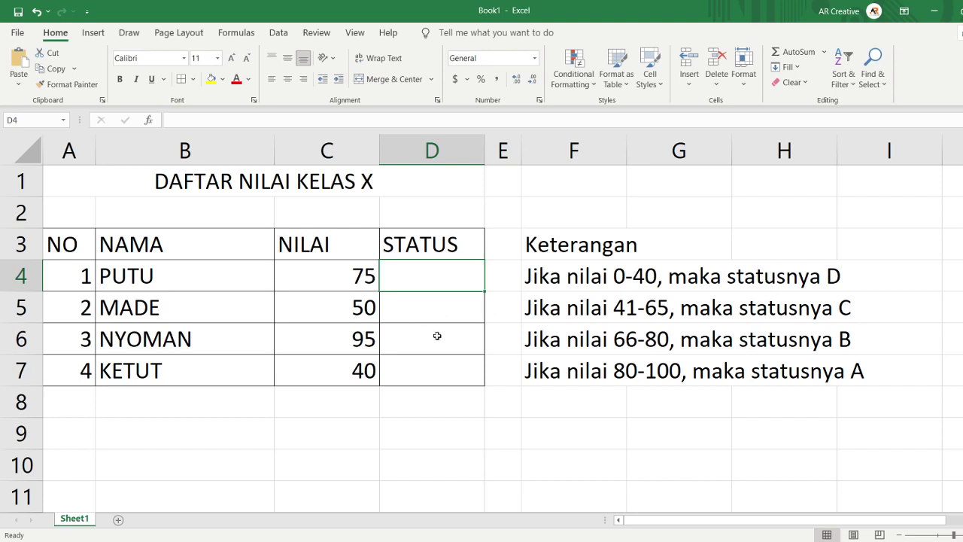
click(427, 372)
Step: Begin an IF formula in D4 that returns "D" when C4<=40, using semicolons as separators
click(437, 280)
text(=IF)
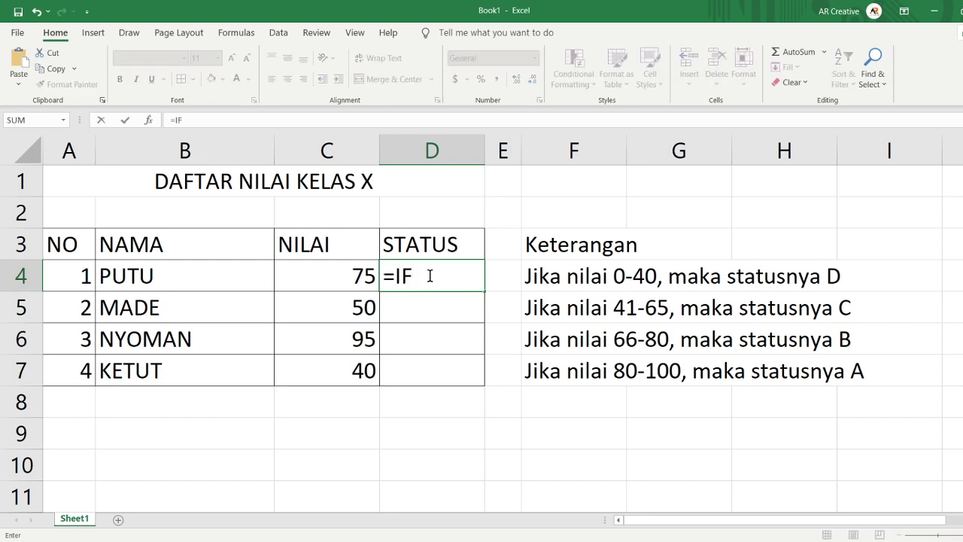
text(()
click(337, 277)
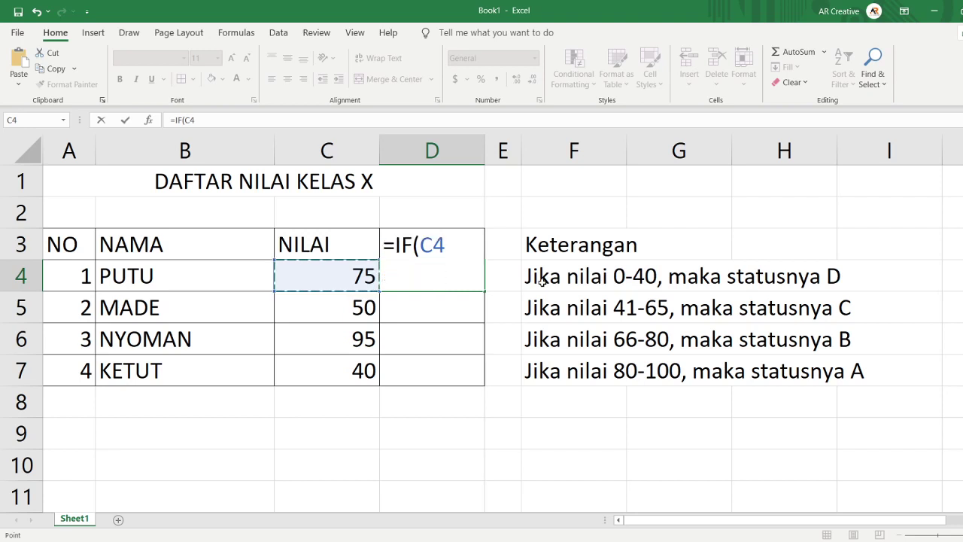
text(<=)
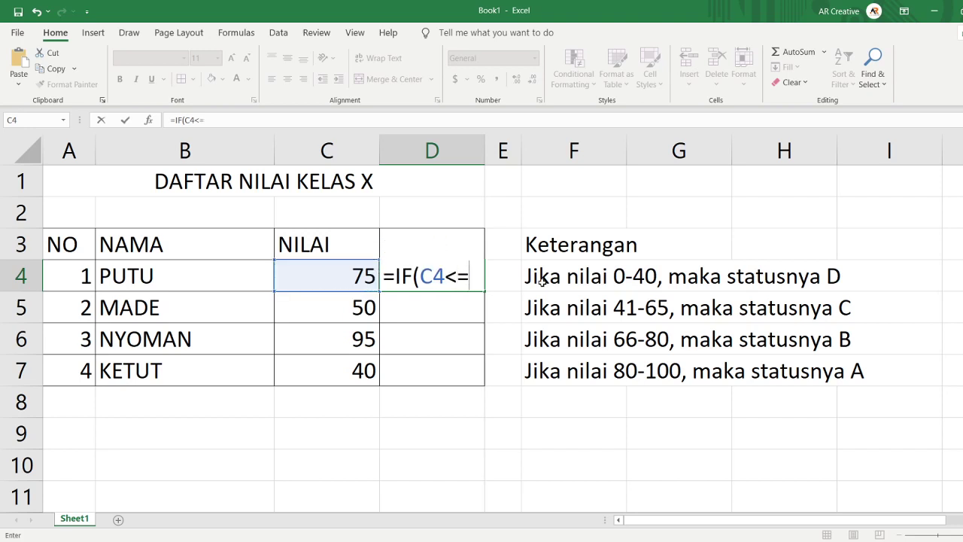
text(40)
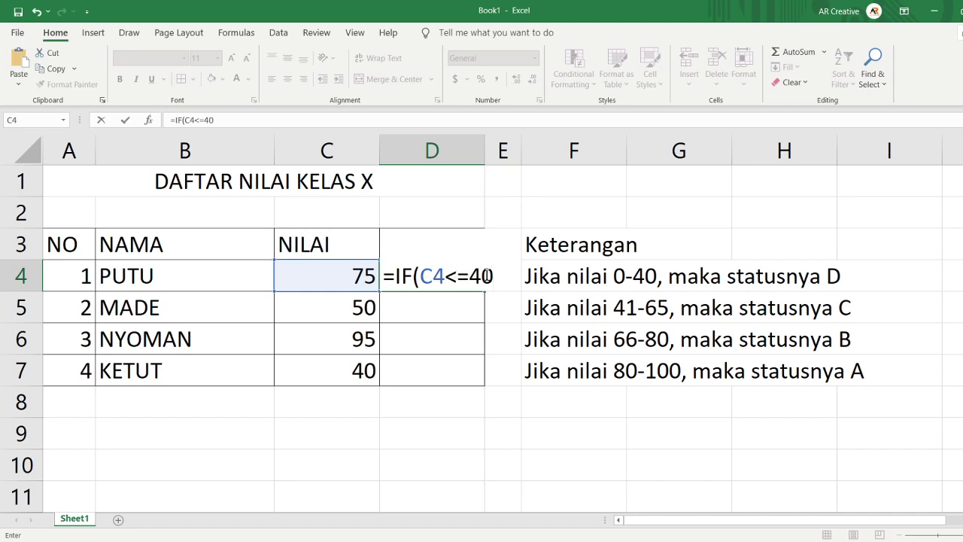
text(;"D)
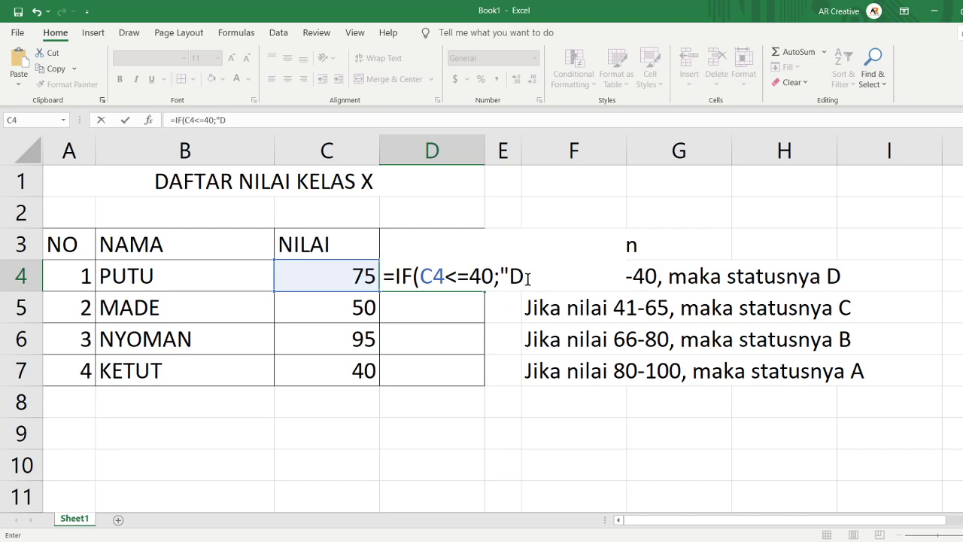
text(";)
Step: Nest a second IF in the D4 formula that returns "C" when C4<=65
text(IF()
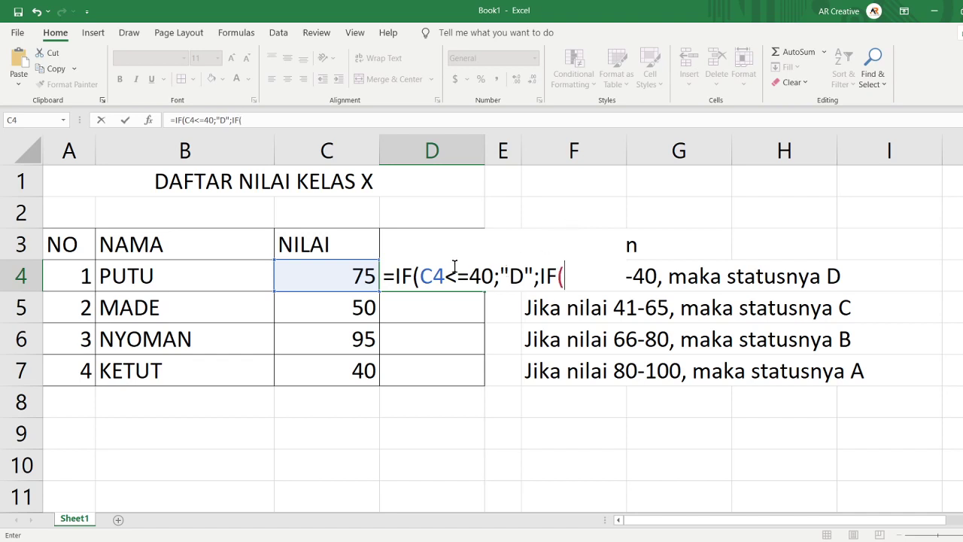
click(328, 275)
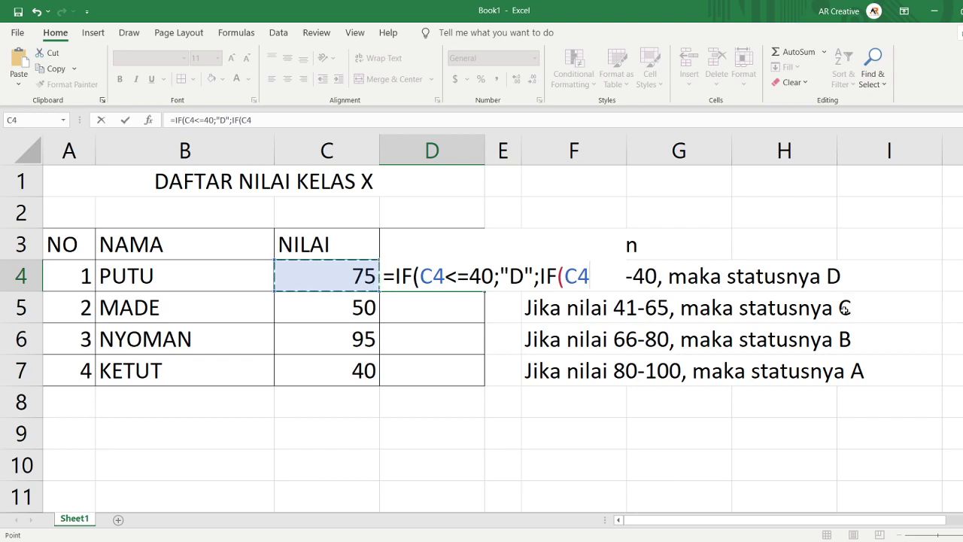
text(<=)
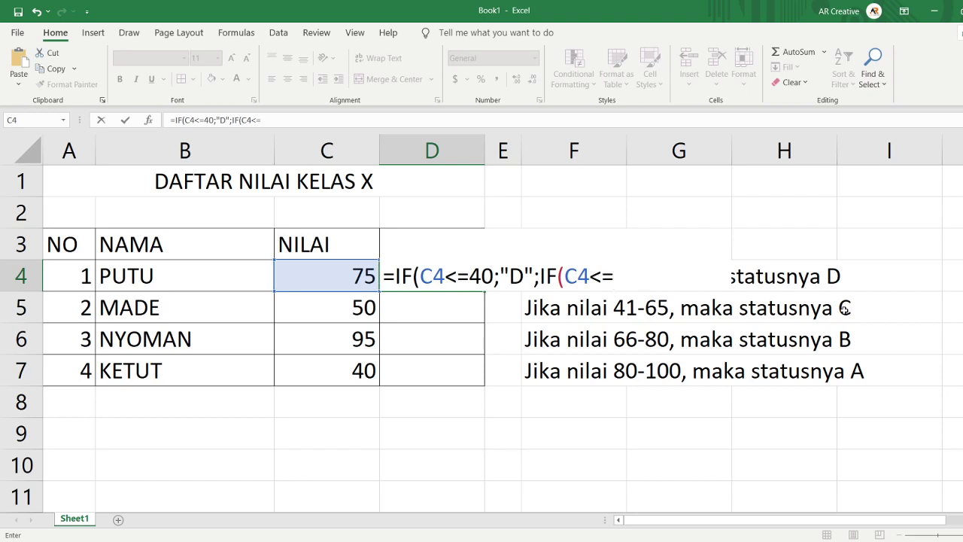
text(65;)
drag(561, 276, 638, 276)
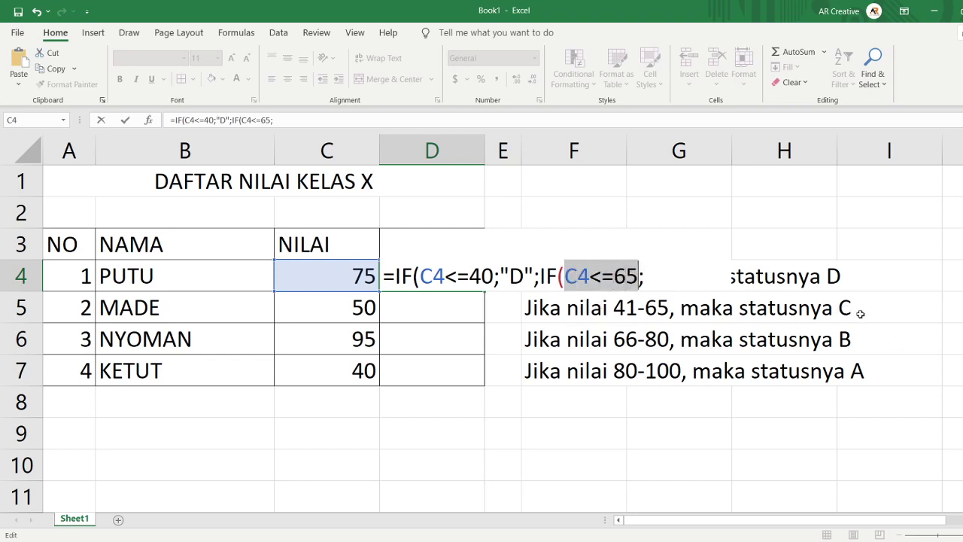
click(645, 276)
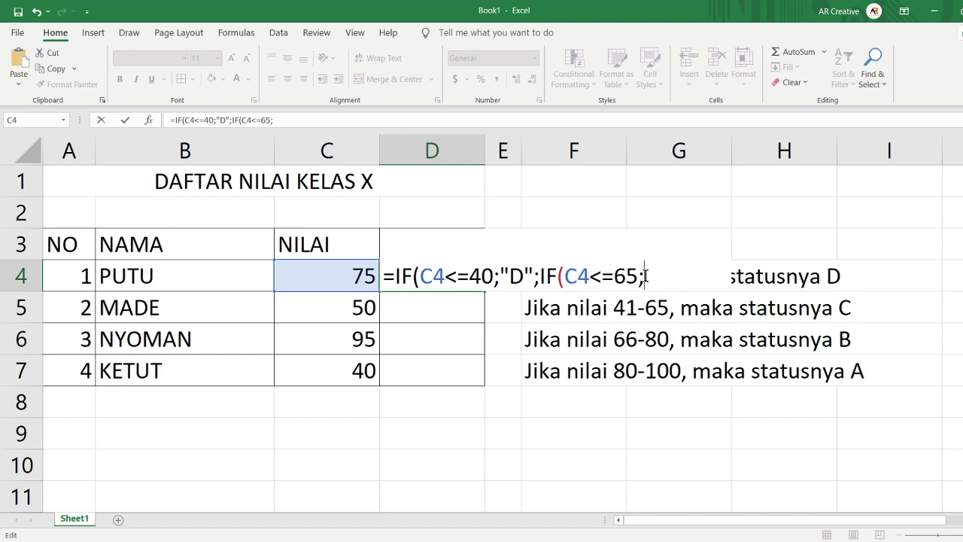
text("C";)
Step: Nest a third IF returning "B" when C4<=80 and otherwise "A", close all three brackets and enter the D4 formula
text(IF()
click(348, 280)
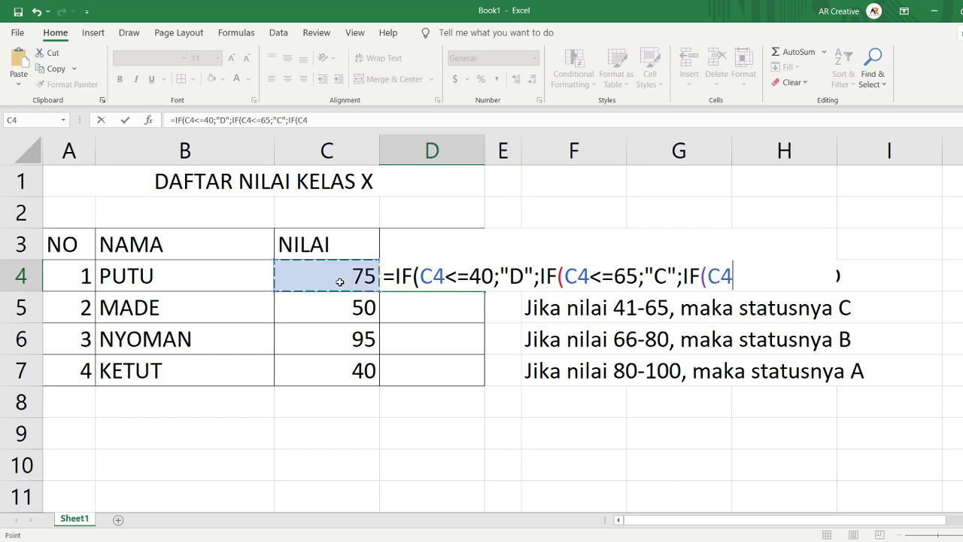
text(<)
text(=)
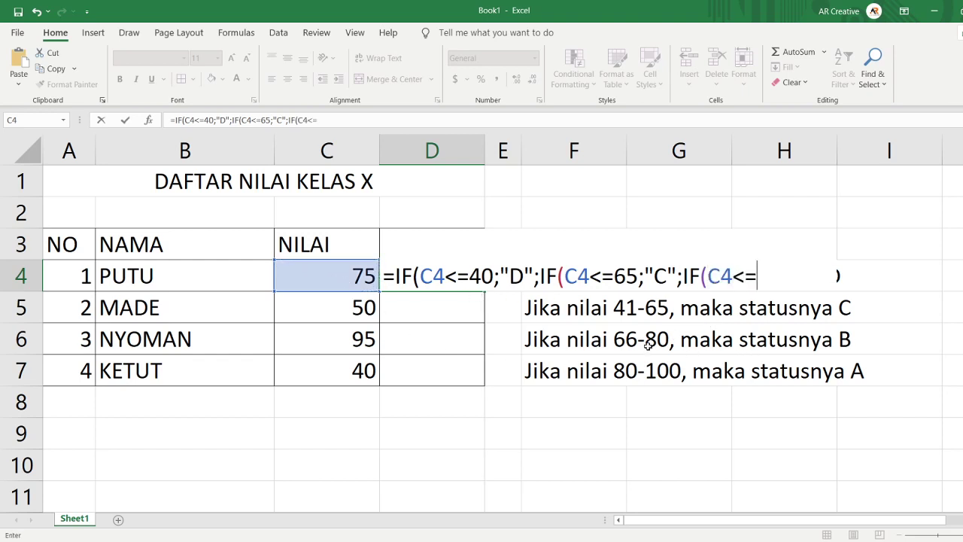
text(80;")
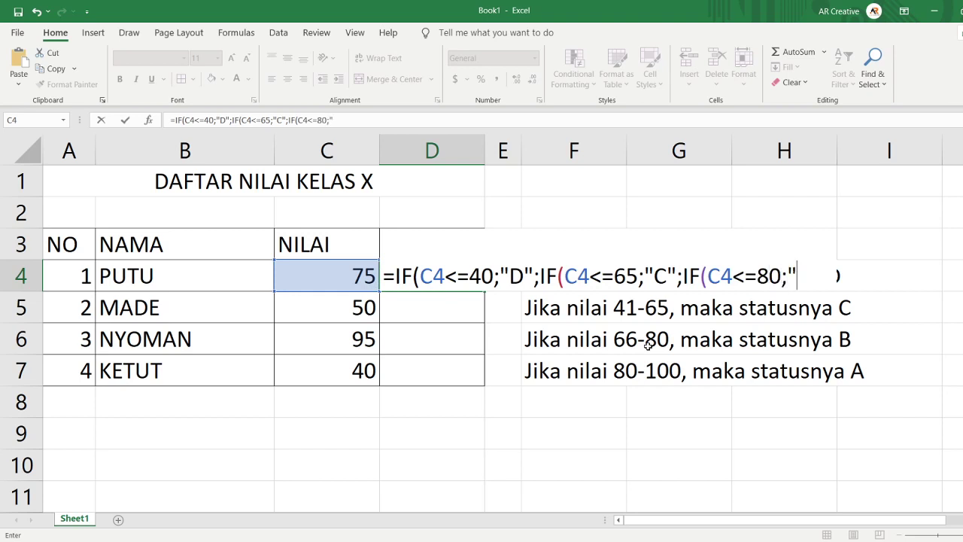
text(B";"A)
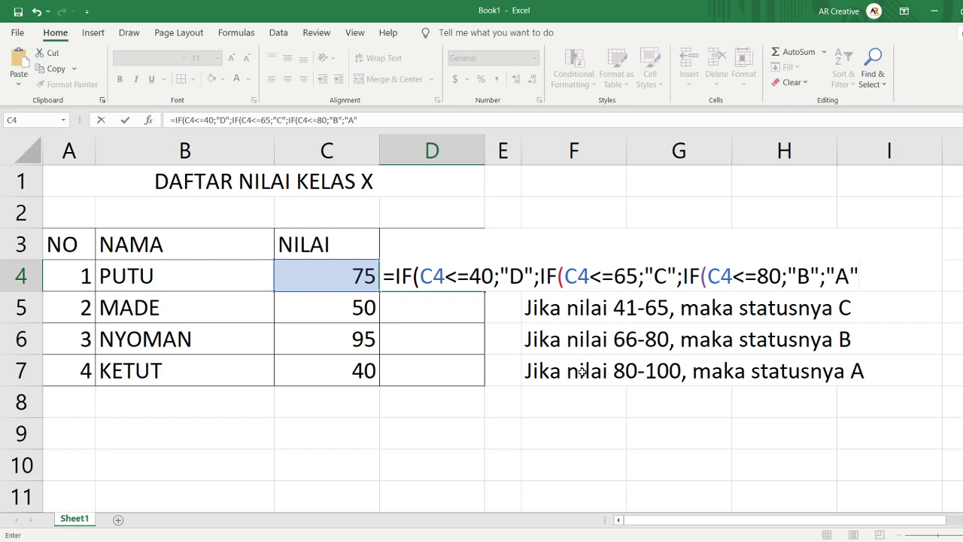
text("))))
key(Return)
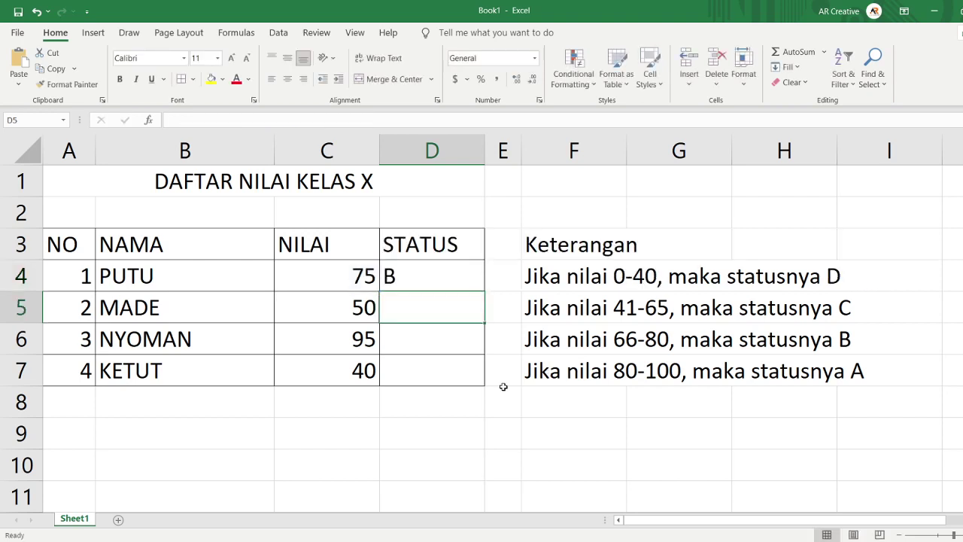
Step: Fill the STATUS formula from D4 down through D7
click(426, 272)
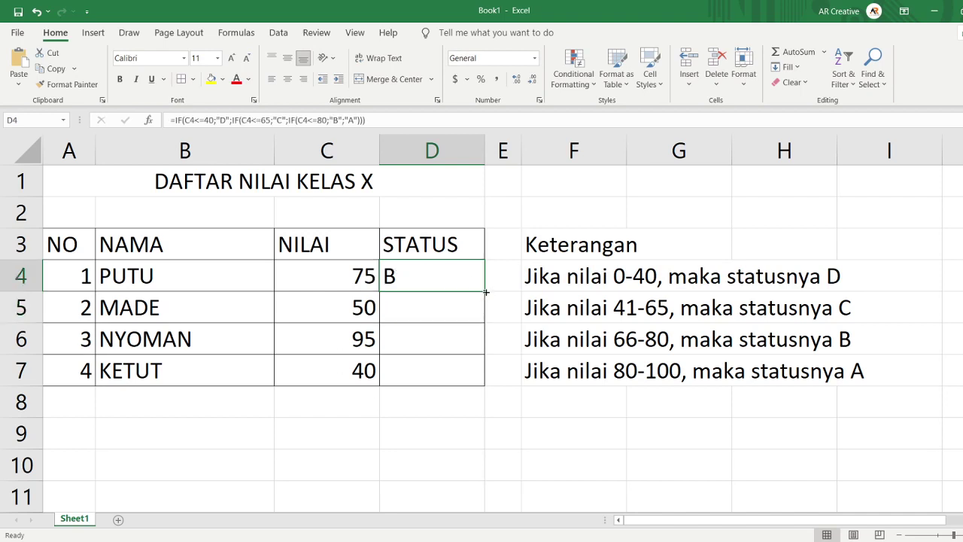
drag(486, 292, 489, 383)
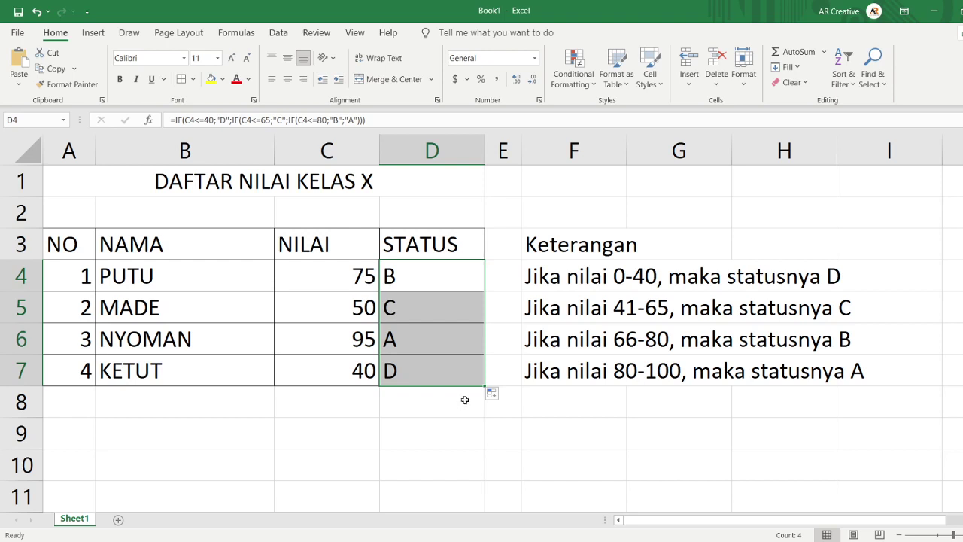
Step: Review the nested IF formula in D4, examining each C4 condition and its threshold, and leave it as entered
double_click(433, 271)
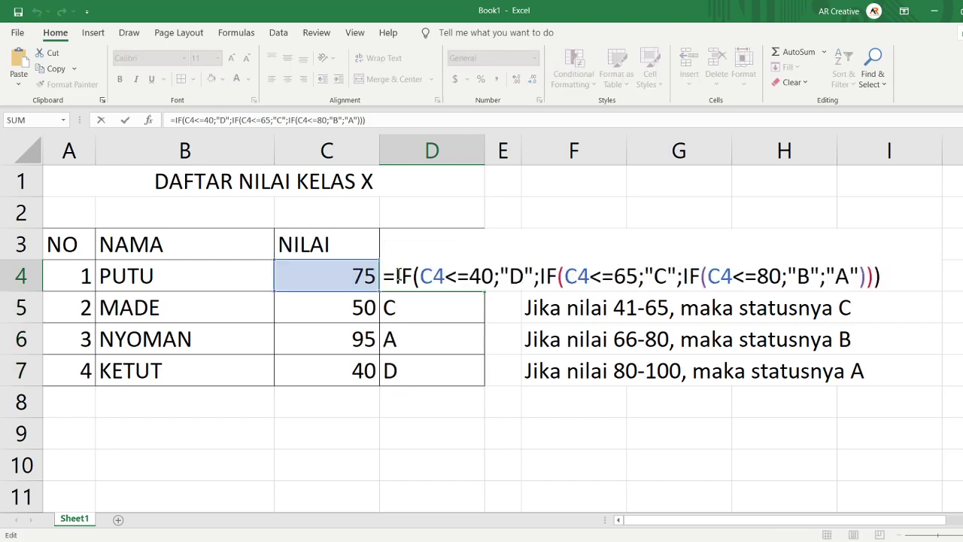
drag(383, 275, 864, 276)
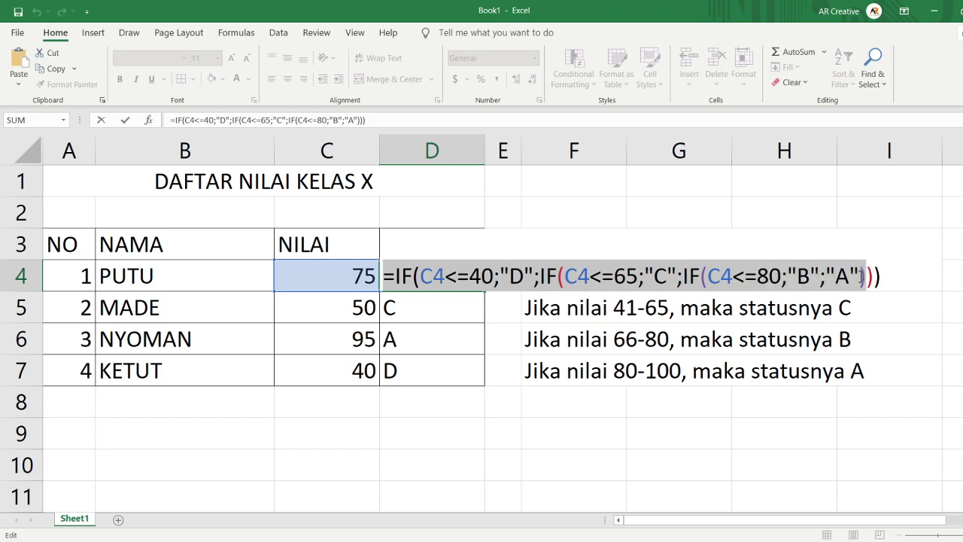
click(456, 280)
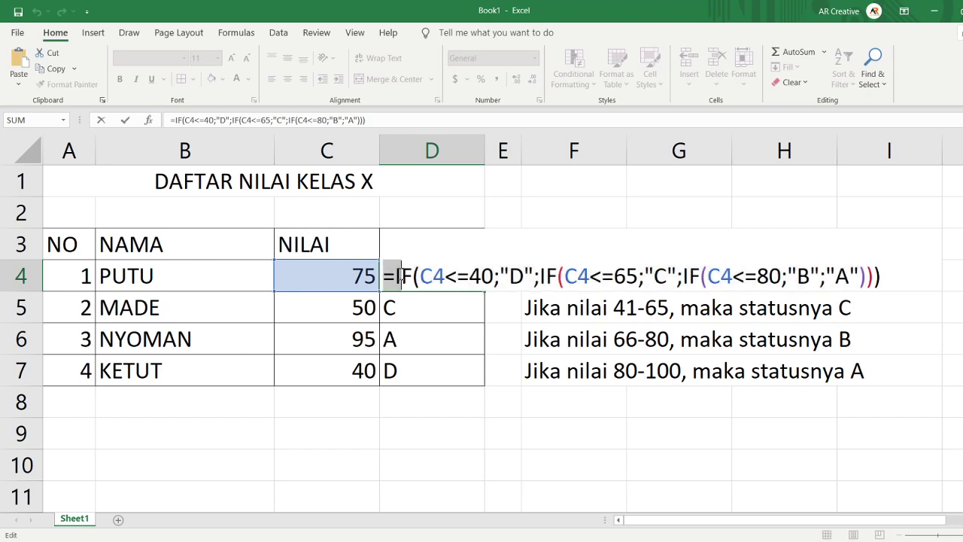
drag(420, 276, 493, 276)
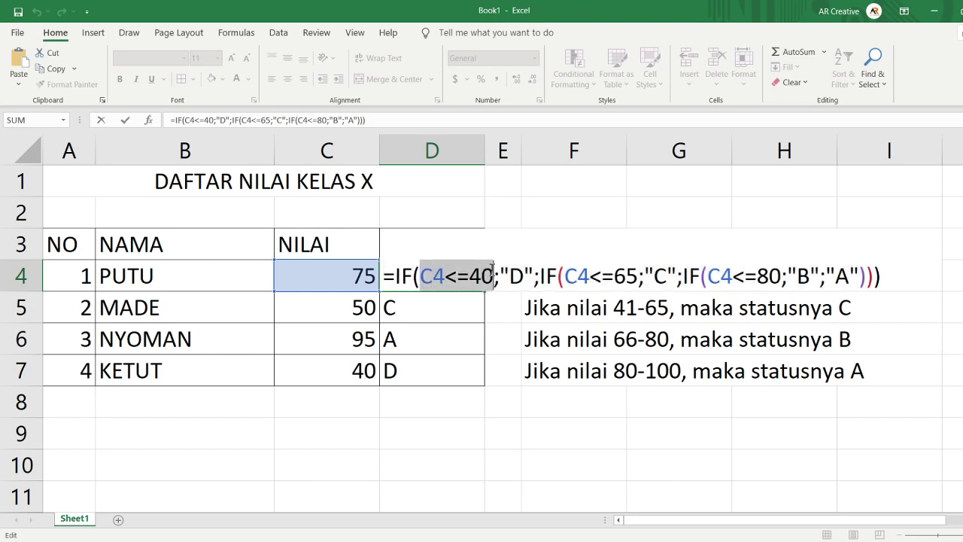
drag(564, 277, 638, 276)
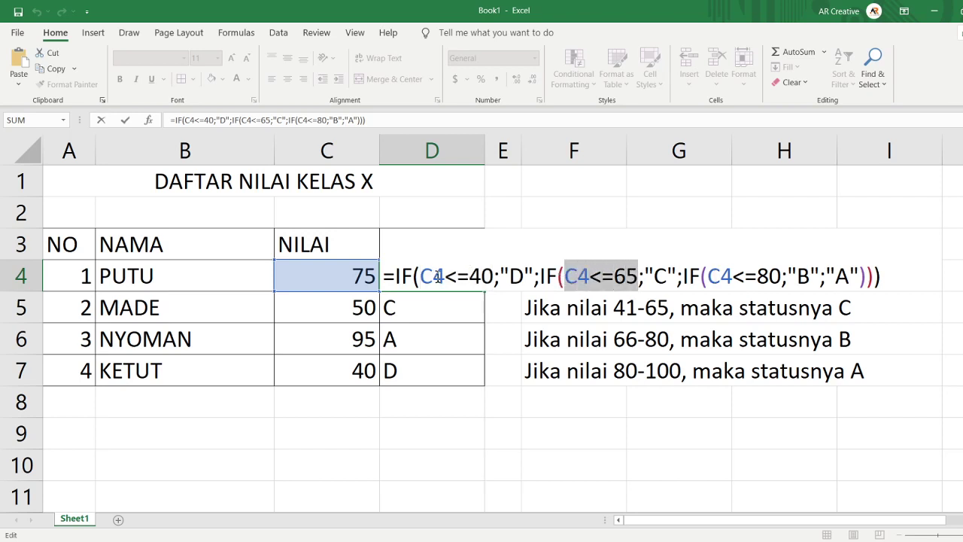
mouse_move(418, 276)
mouse_down()
mouse_move(444, 276)
mouse_move(423, 277)
mouse_up()
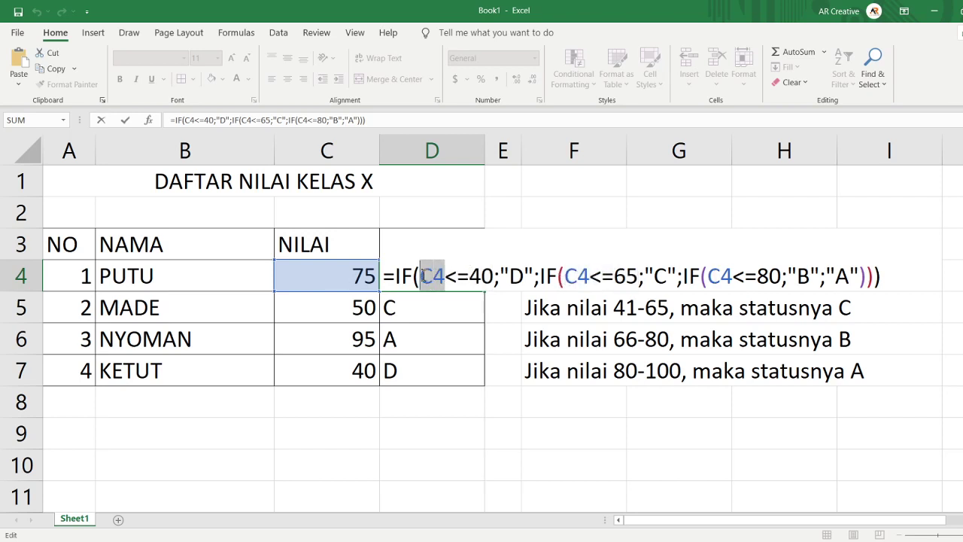
click(467, 275)
drag(469, 275, 494, 277)
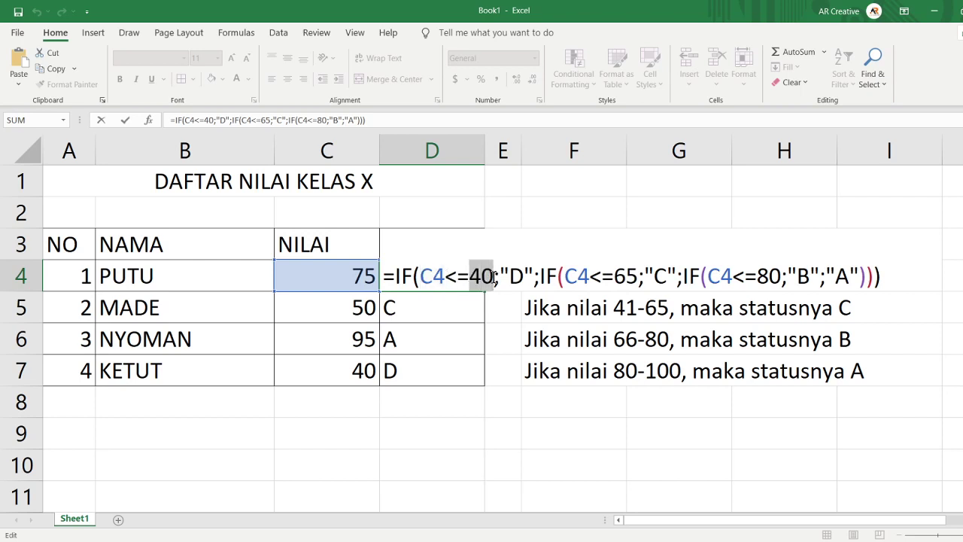
drag(615, 276, 639, 277)
drag(757, 276, 769, 276)
click(483, 276)
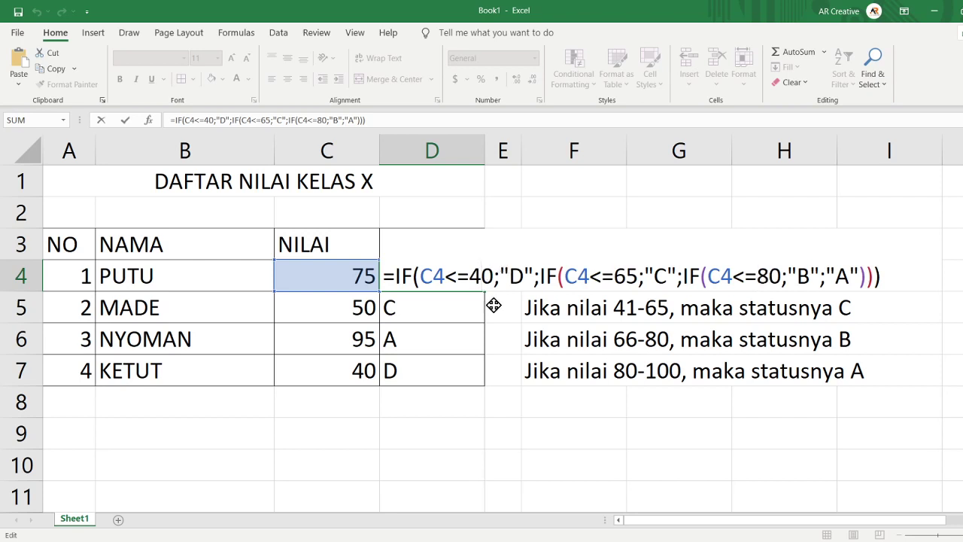
key(Return)
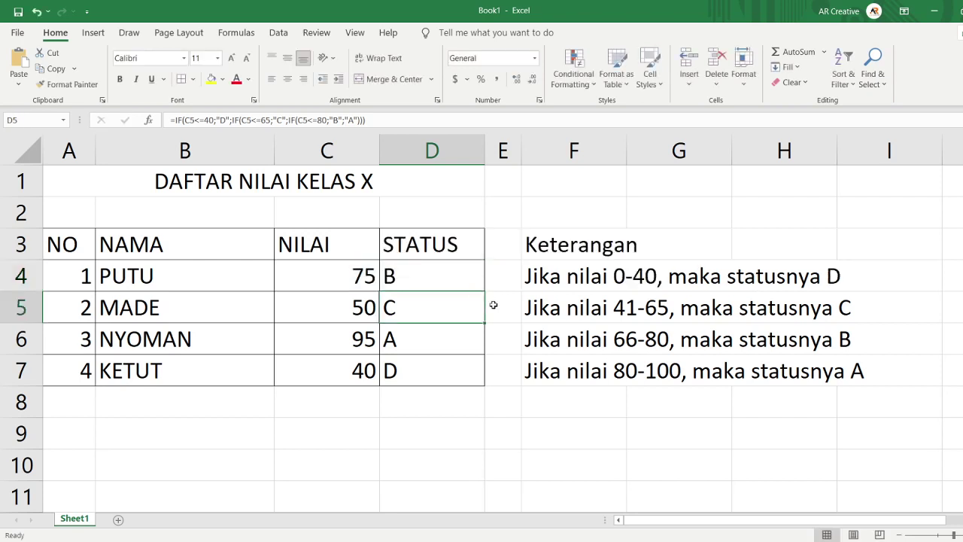